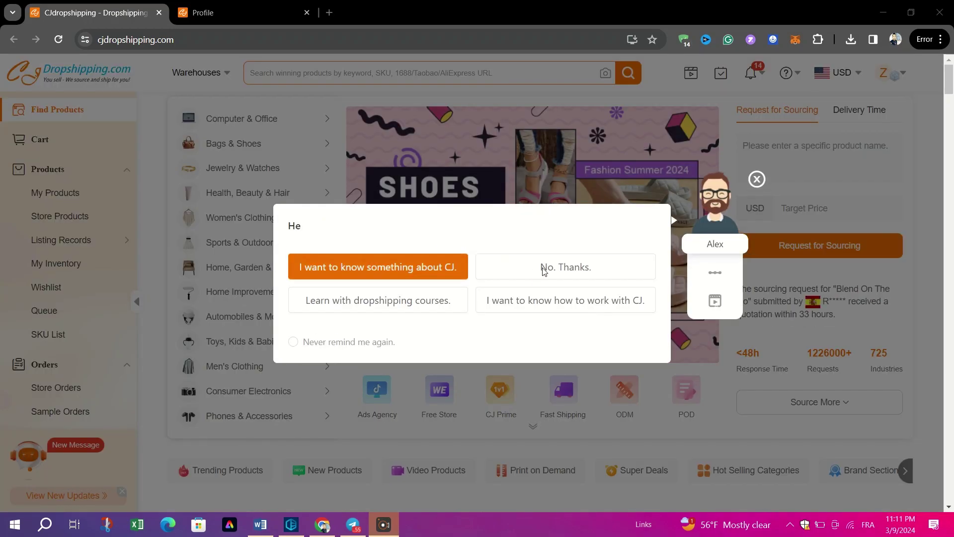
Step: Decline the welcome popup with 'No, Thanks.' on the CJdropshipping home page
{"action": "left_click", "coordinate": [545, 268]}
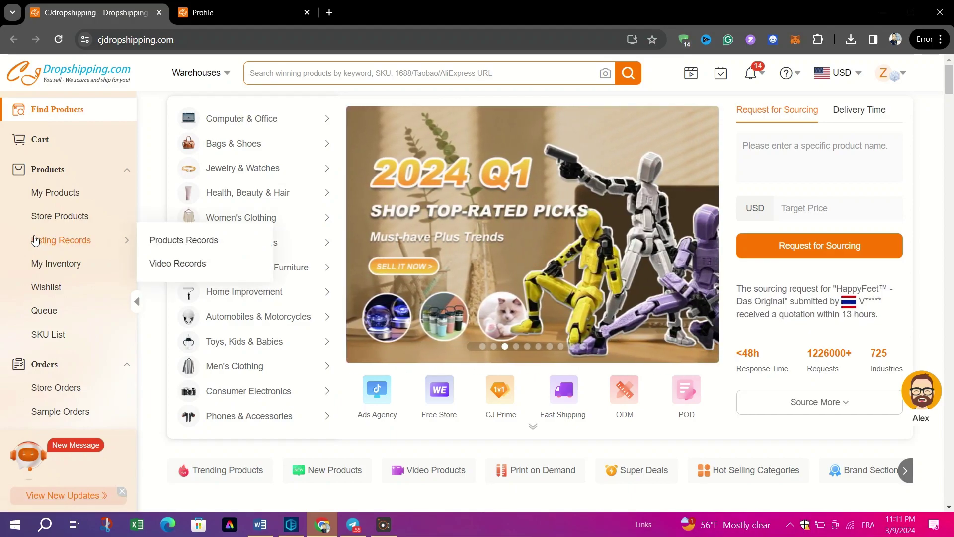
{"action": "scroll", "coordinate": [35, 240], "scroll_direction": "down", "scroll_amount": 3}
{"action": "scroll", "coordinate": [35, 240], "scroll_direction": "down", "scroll_amount": 4}
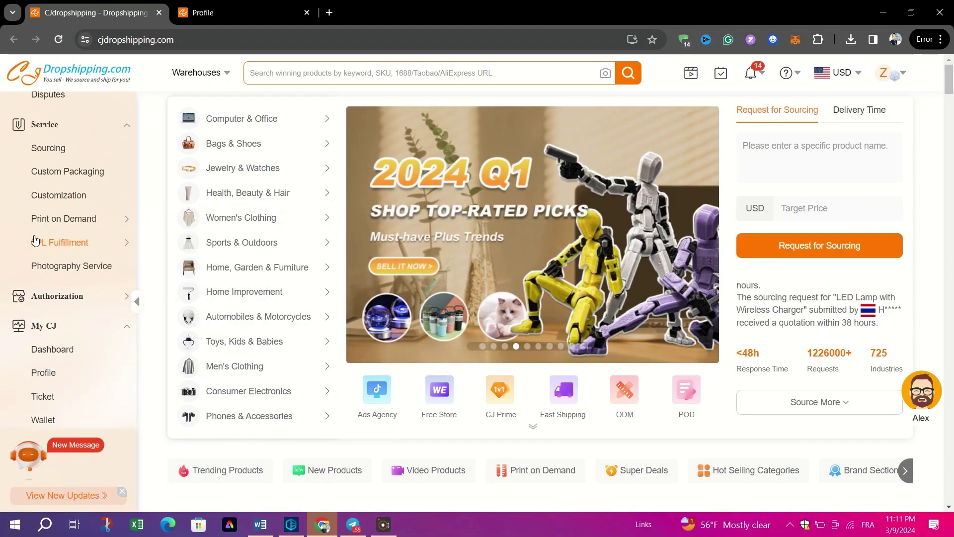
{"action": "scroll", "coordinate": [35, 240], "scroll_direction": "down", "scroll_amount": 1}
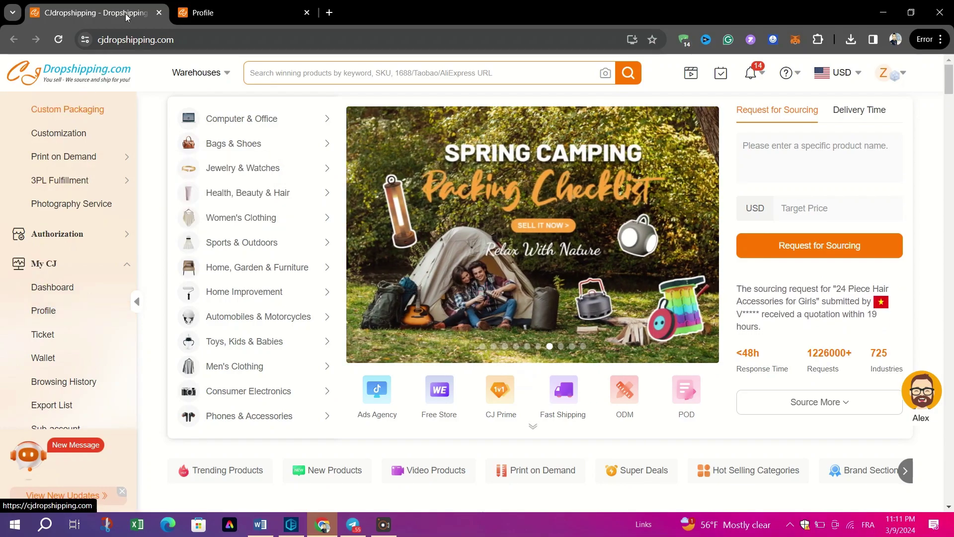
Step: Put the Profile card into edit mode and select the account email address
{"action": "left_click", "coordinate": [238, 13]}
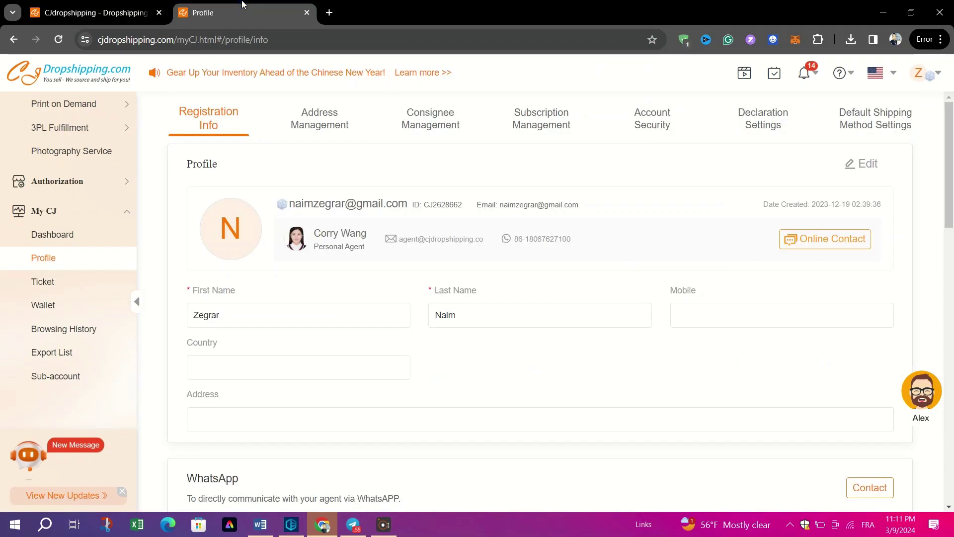
{"action": "left_click", "coordinate": [846, 163]}
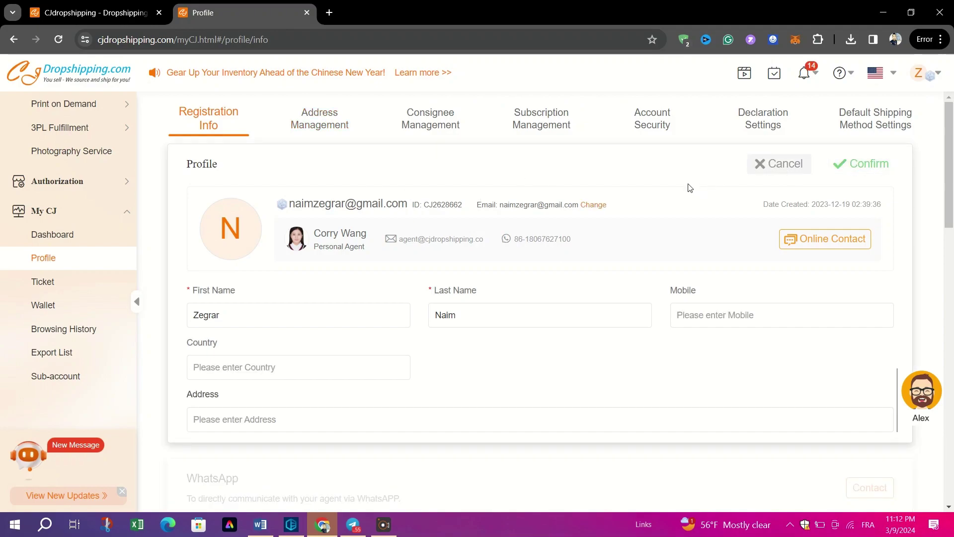
{"action": "left_click", "coordinate": [367, 206]}
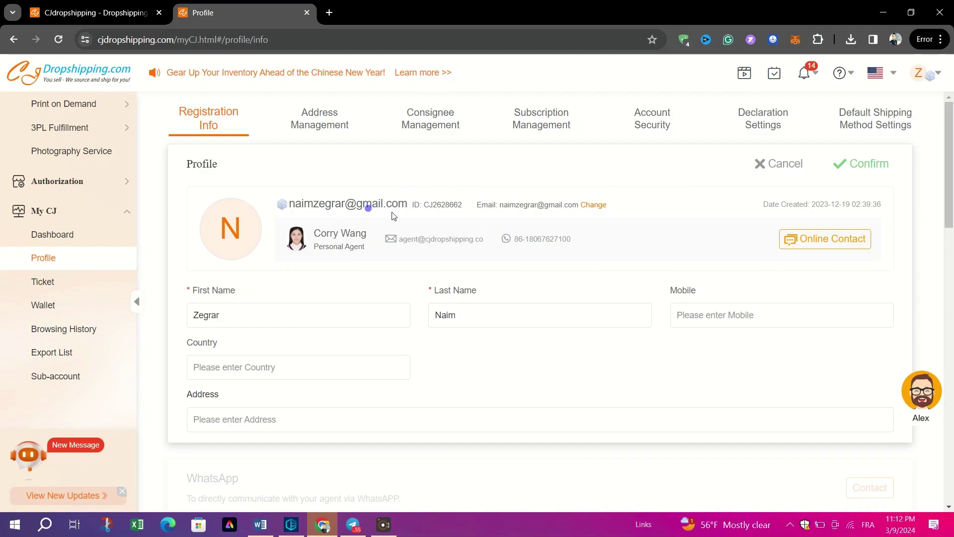
{"action": "triple_click", "coordinate": [375, 205]}
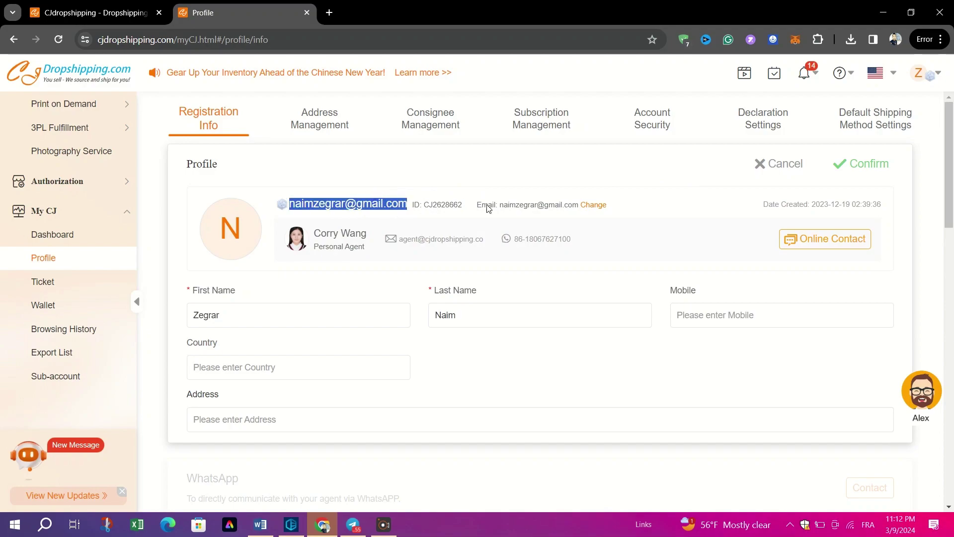
Step: Enter a saved autofill address as the new email in the Change Email form
{"action": "left_click", "coordinate": [593, 204]}
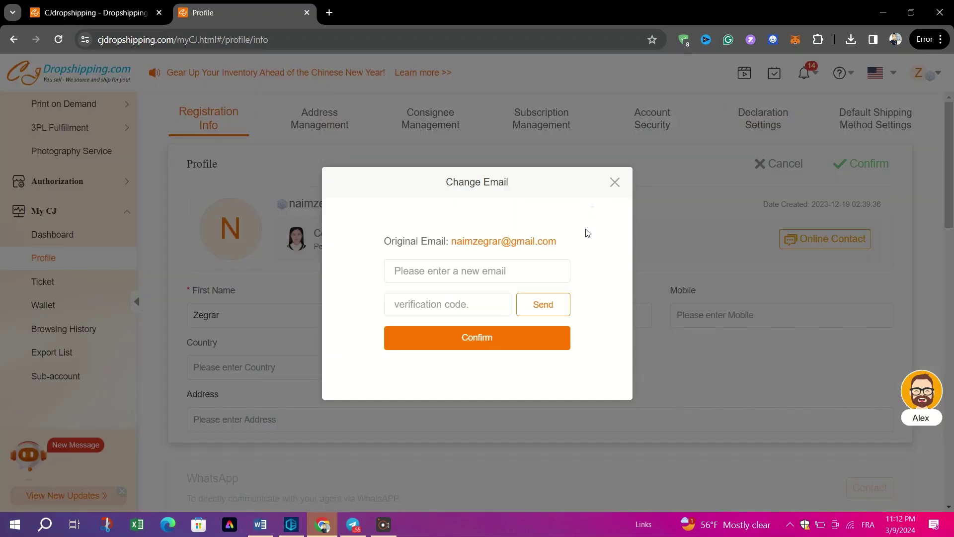
{"action": "left_click", "coordinate": [502, 273]}
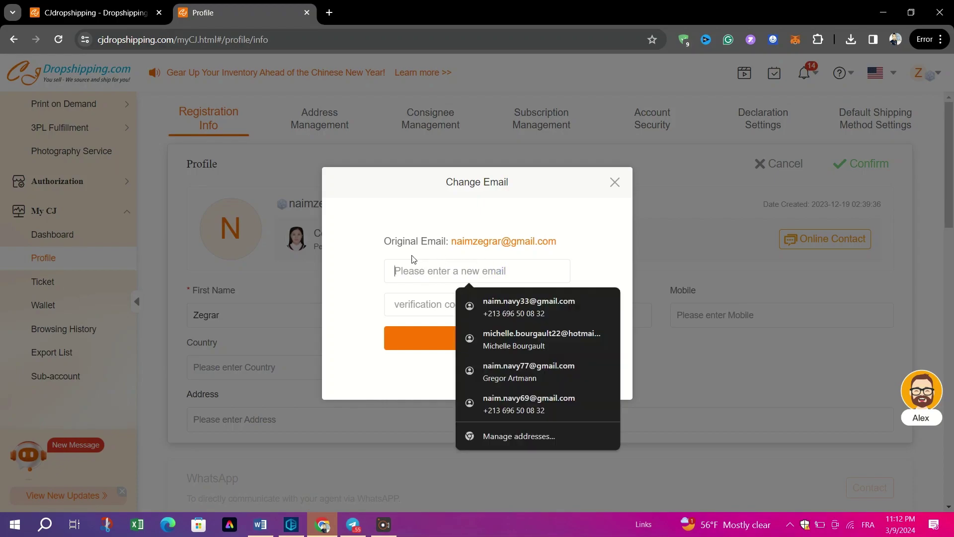
{"action": "left_click", "coordinate": [529, 301]}
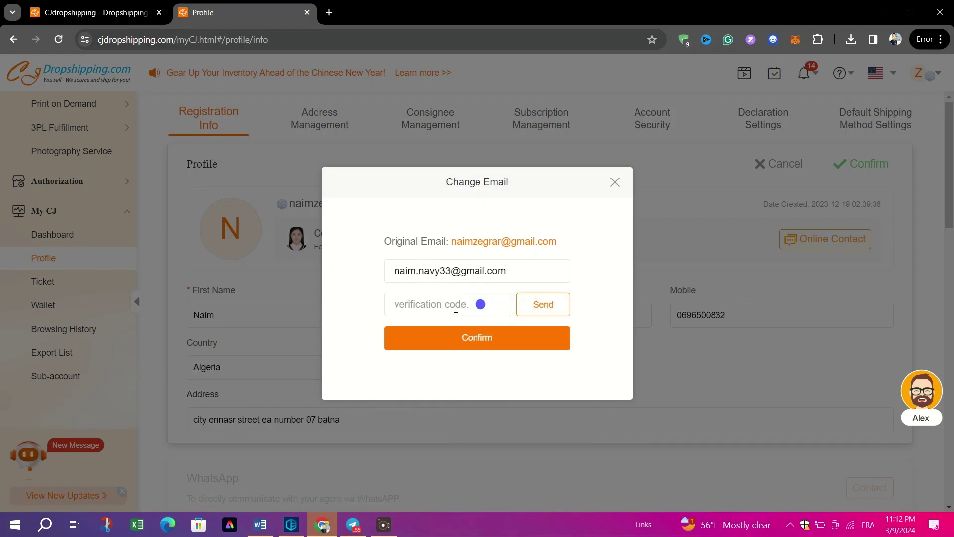
{"action": "left_click", "coordinate": [444, 305]}
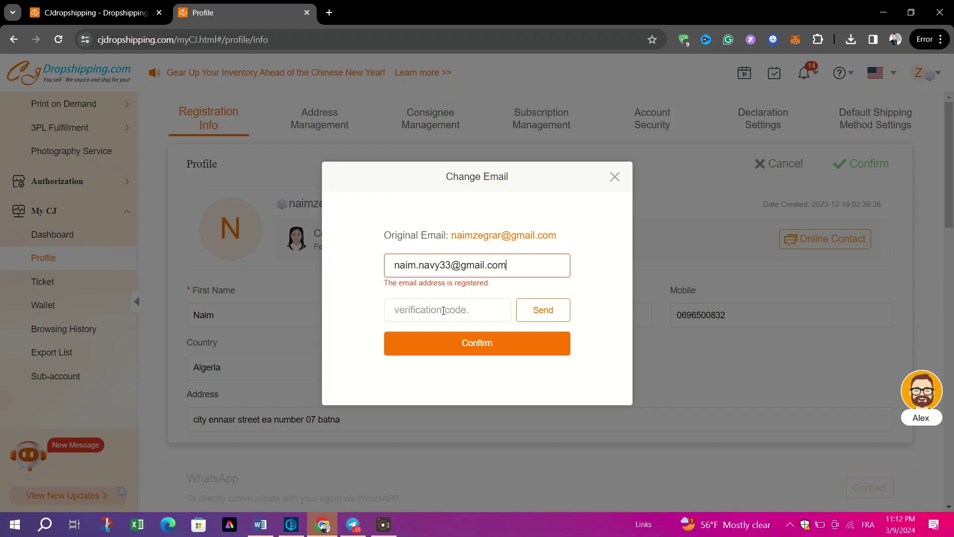
{"action": "left_click", "coordinate": [403, 317]}
Step: Close the Change Email dialog, keeping the original email, and focus the Address field
{"action": "left_click", "coordinate": [615, 177]}
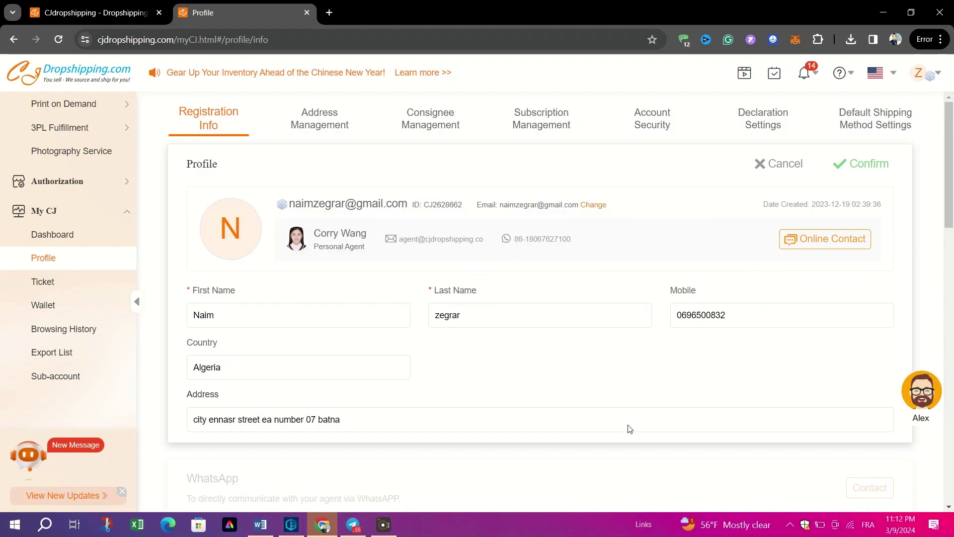
{"action": "left_click", "coordinate": [628, 429]}
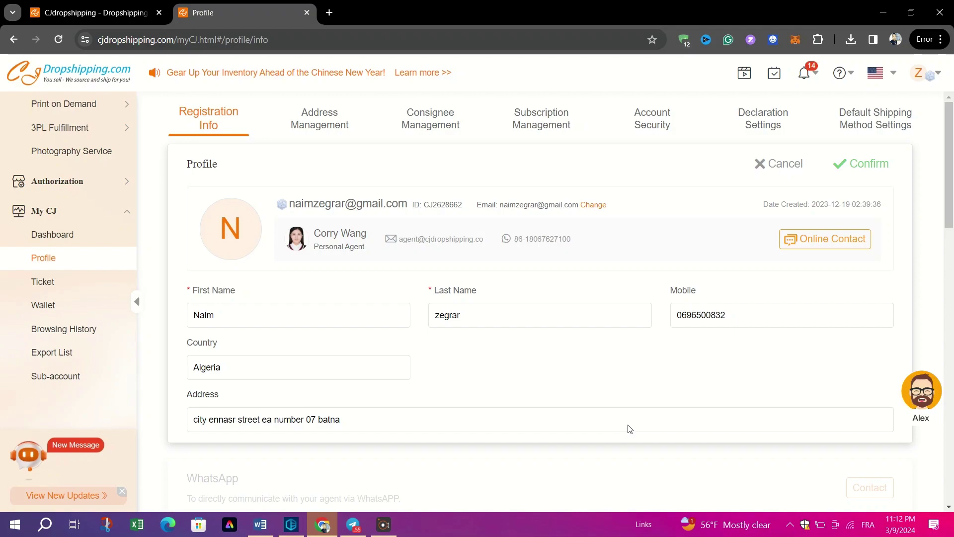